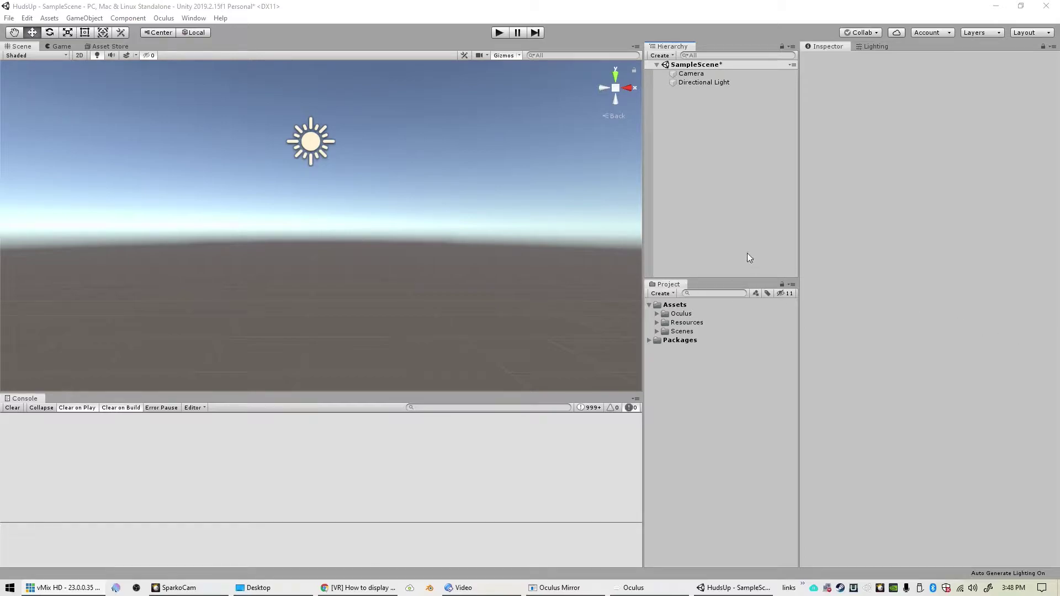
Add a Plane 3D object to SampleScene as a white floor and zoom out to frame it.
{"action": "right_click", "coordinate": [702, 159]}
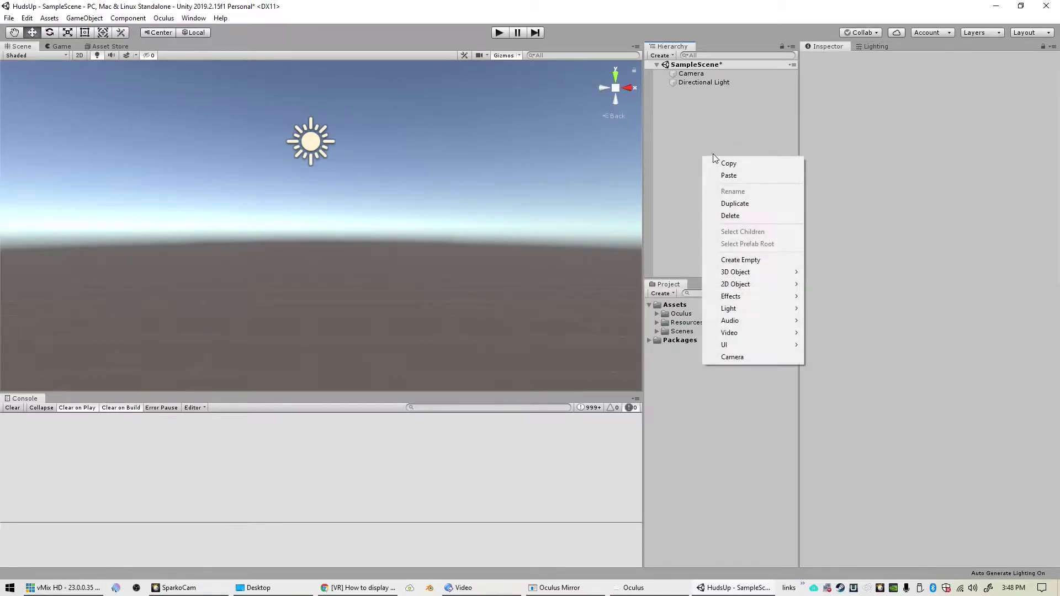
{"action": "mouse_move", "coordinate": [750, 272]}
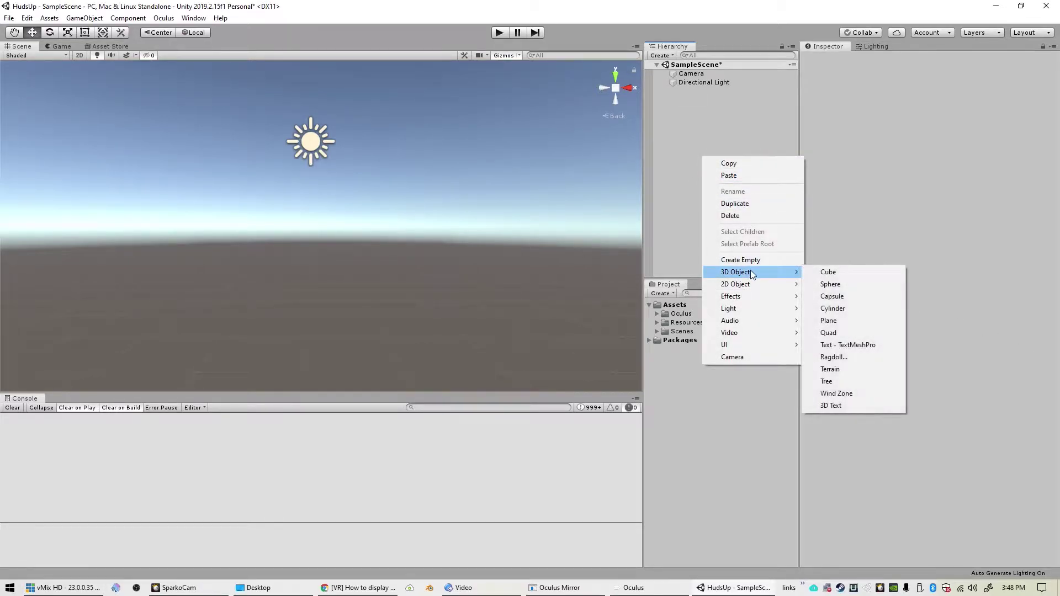
{"action": "left_click", "coordinate": [847, 320]}
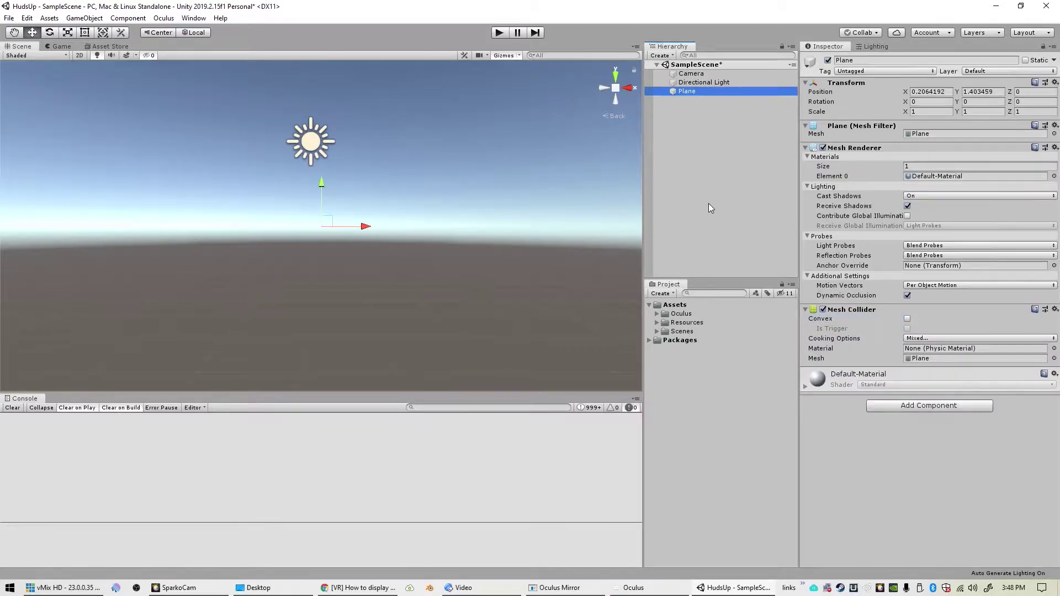
{"action": "scroll", "coordinate": [552, 176], "scroll_direction": "up", "scroll_amount": 3}
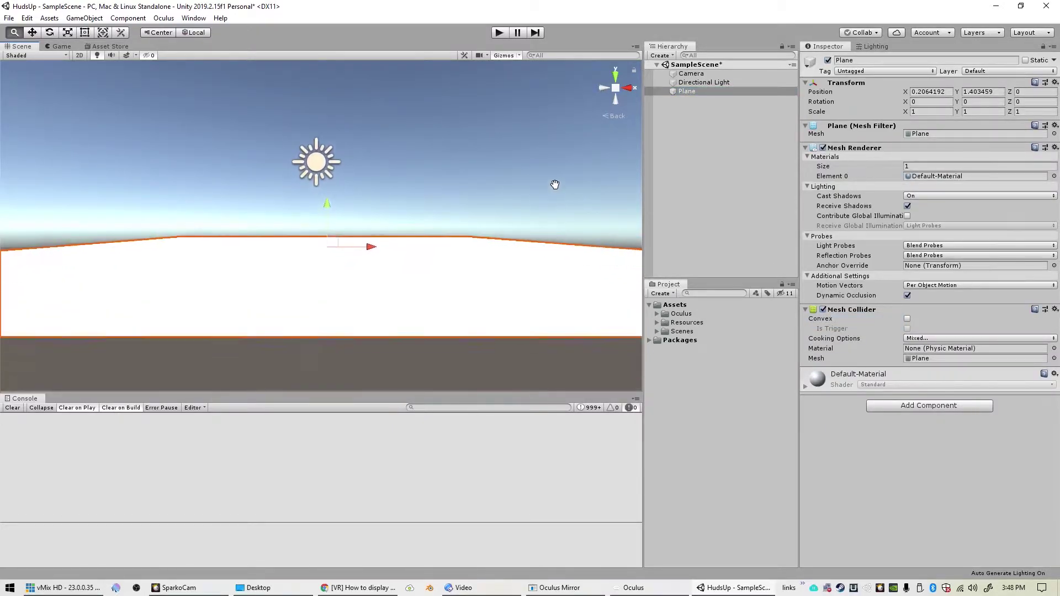
{"action": "scroll", "coordinate": [554, 189], "scroll_direction": "down", "scroll_amount": 5}
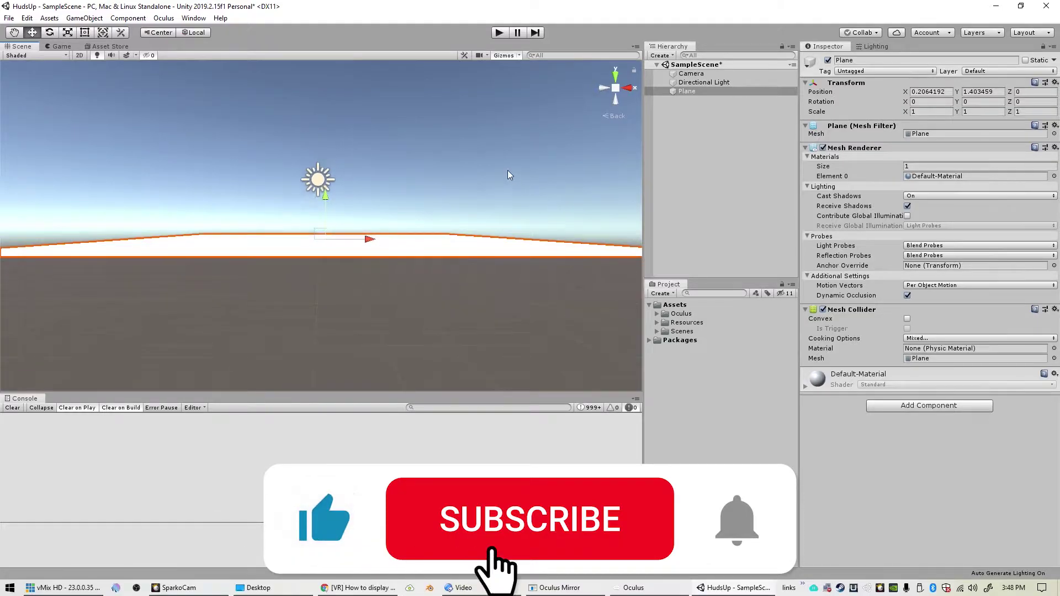
{"action": "scroll", "coordinate": [507, 217], "scroll_direction": "down", "scroll_amount": 5}
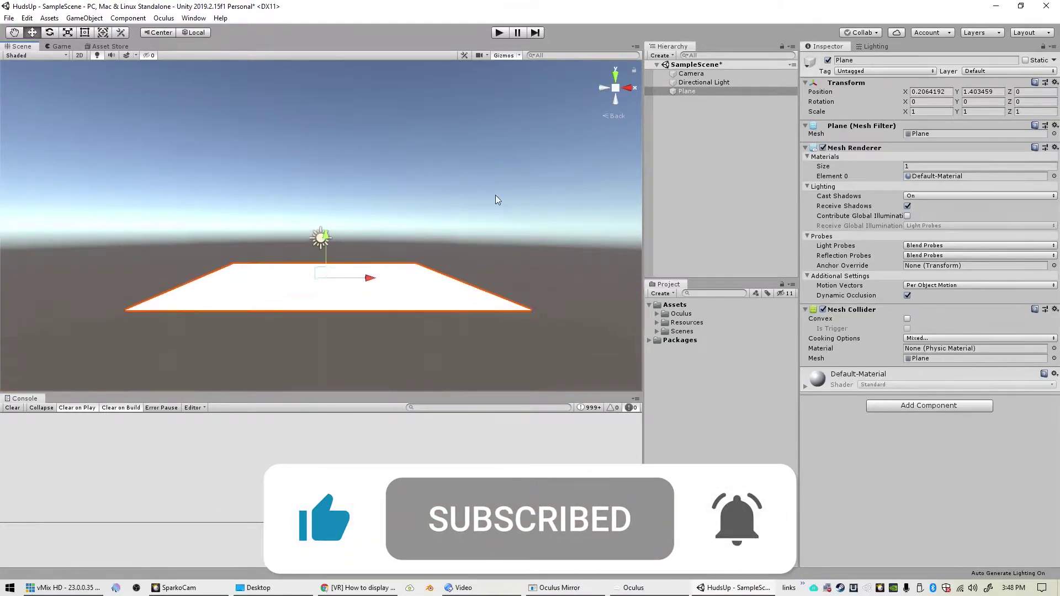
{"action": "left_click", "coordinate": [698, 159]}
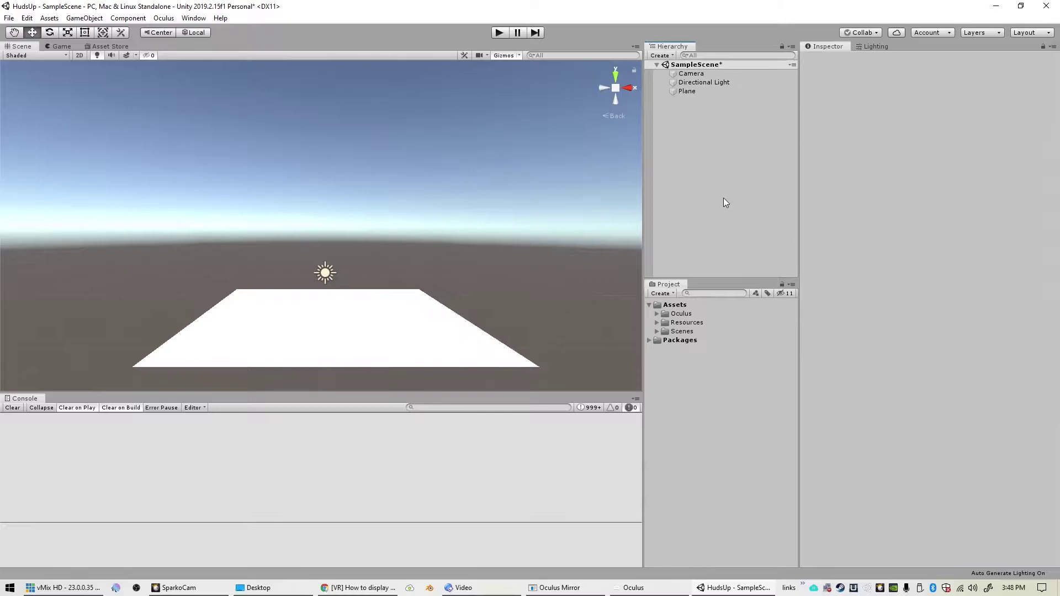
{"action": "left_click", "coordinate": [691, 73]}
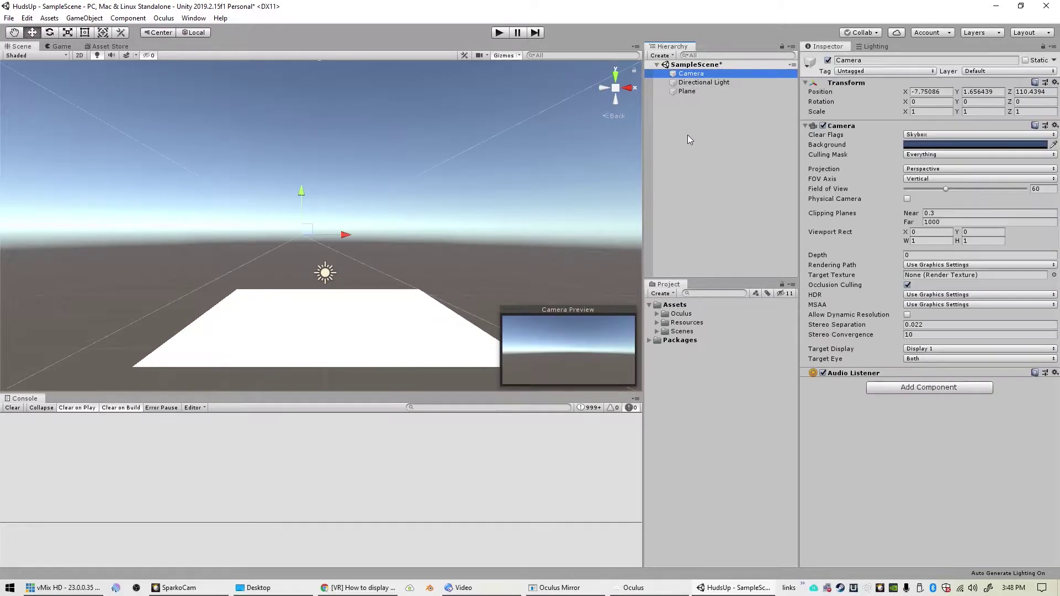
Replace the default Camera with the OVRPlayerController prefab, raised on Y above the plane.
{"action": "key", "text": "Delete"}
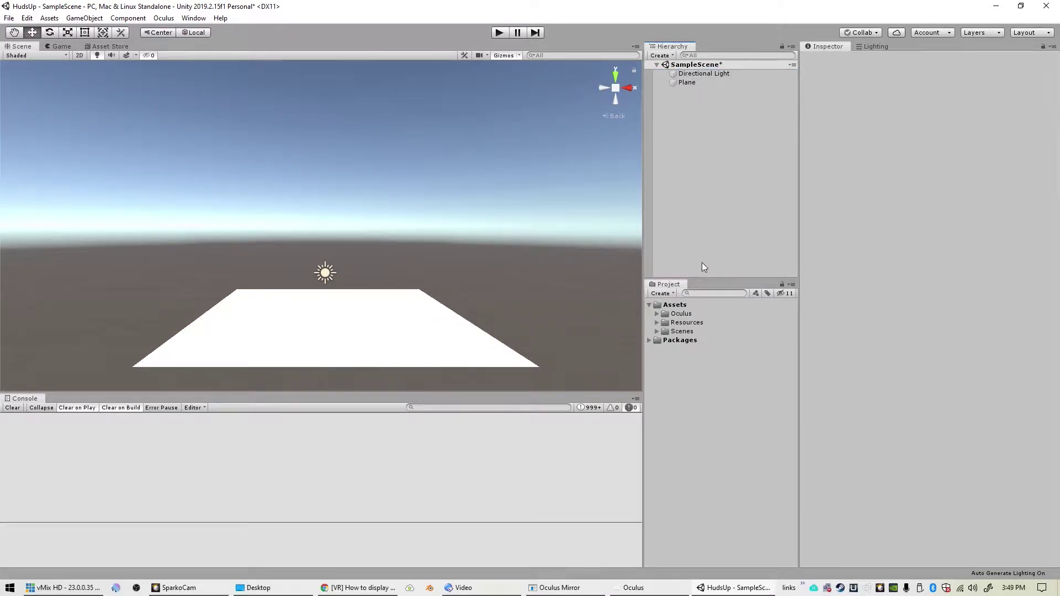
{"action": "left_click", "coordinate": [710, 293]}
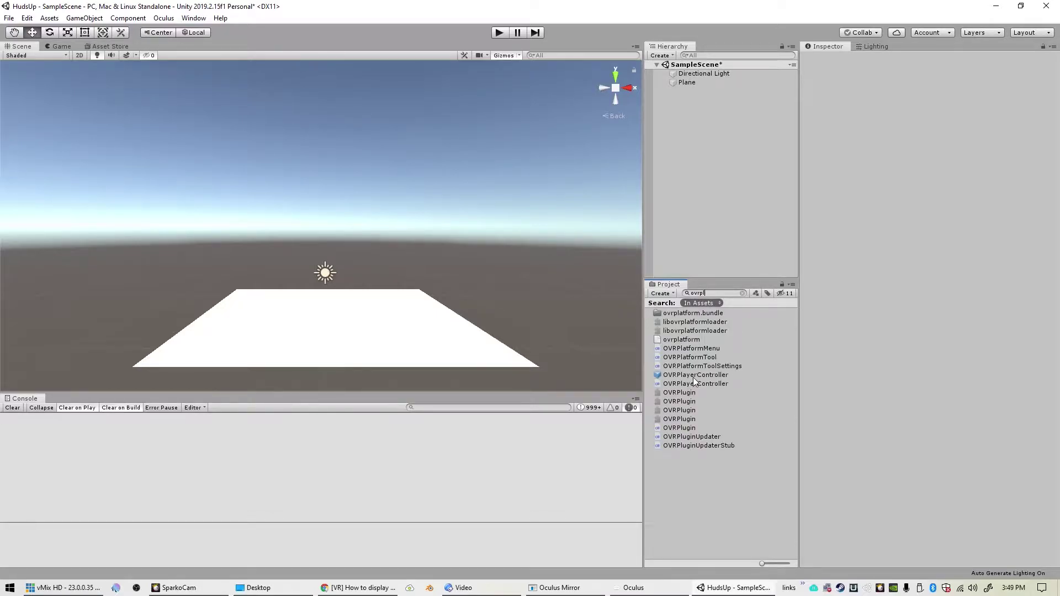
{"action": "left_click_drag", "start_coordinate": [694, 376], "coordinate": [694, 204]}
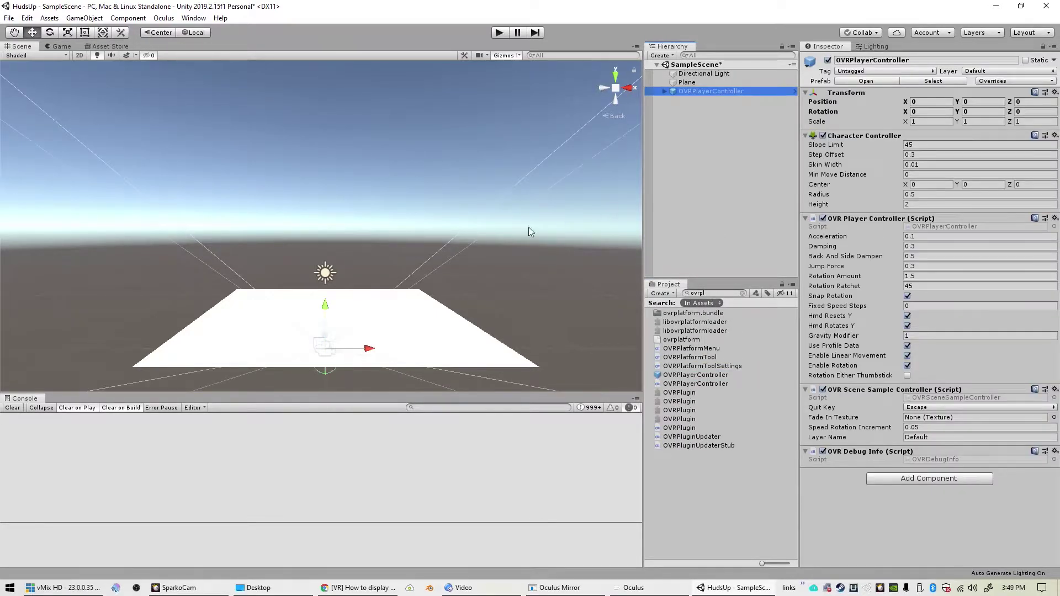
{"action": "left_click_drag", "start_coordinate": [325, 305], "coordinate": [325, 239]}
Expand OVRPlayerController and TrackingSpace, then select CenterEyeAnchor.
{"action": "left_click", "coordinate": [664, 91]}
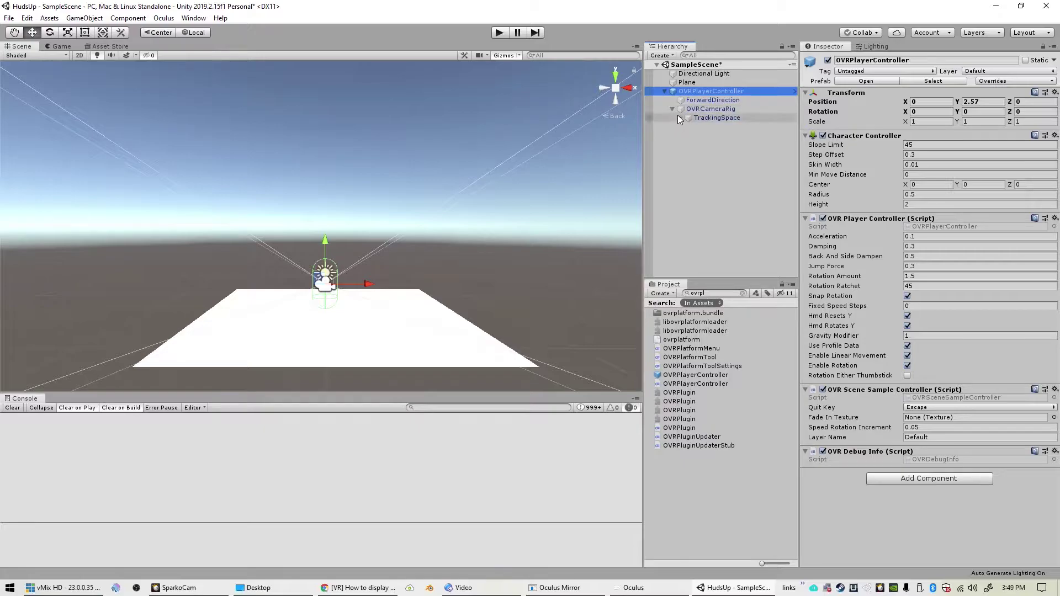
{"action": "left_click", "coordinate": [680, 117]}
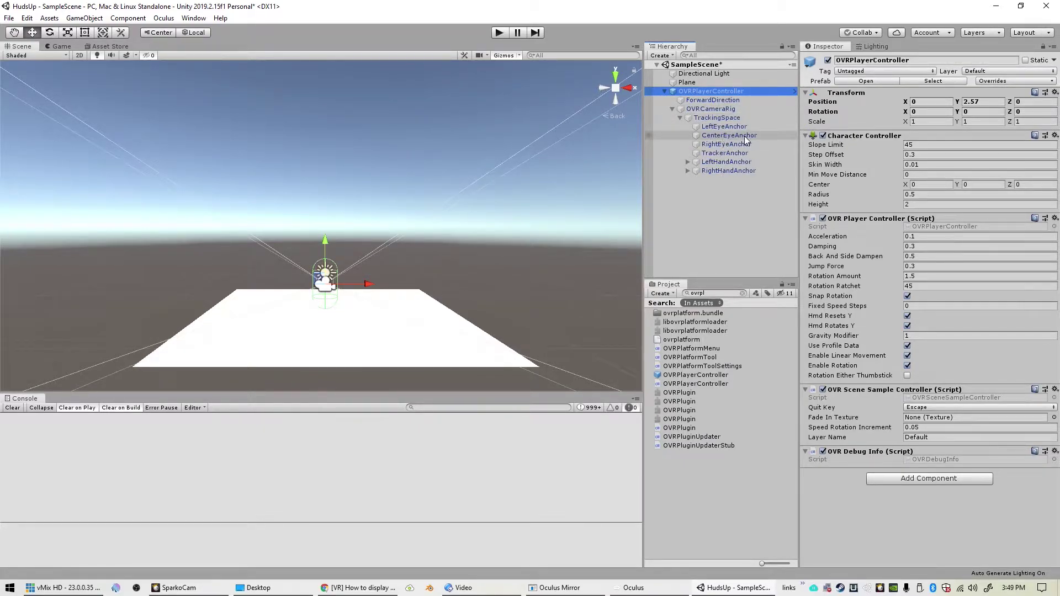
{"action": "left_click", "coordinate": [763, 136]}
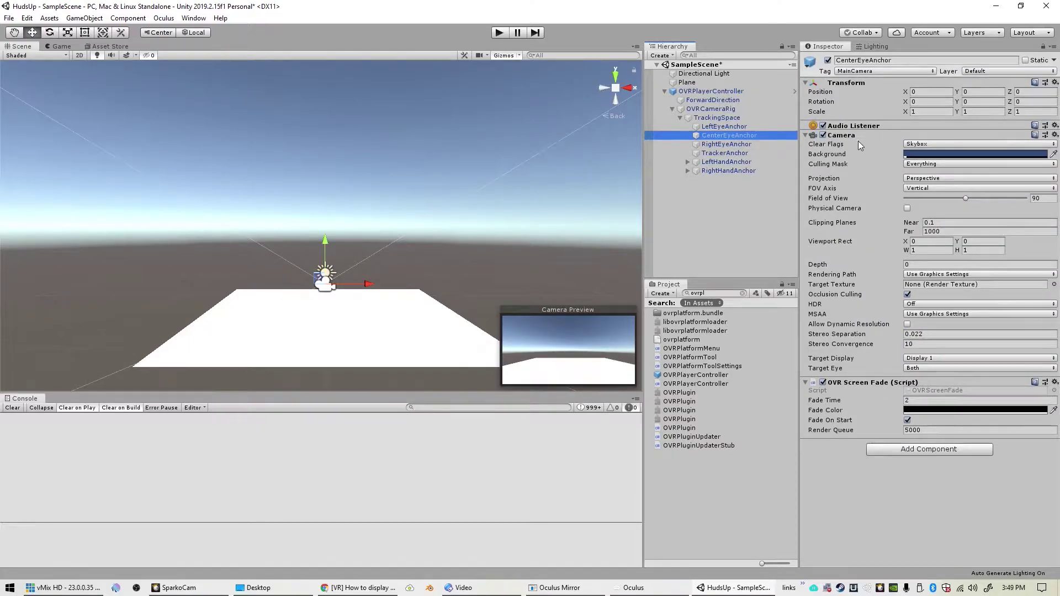
{"action": "right_click", "coordinate": [725, 135]}
Add a child Camera under CenterEyeAnchor and name it 'UI Camera'.
{"action": "left_click", "coordinate": [766, 362]}
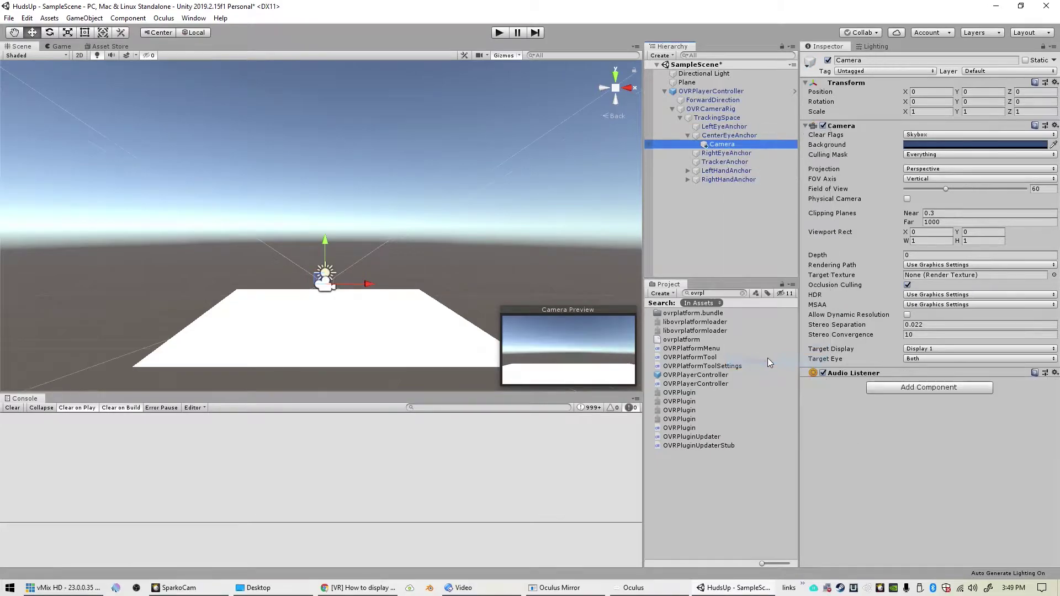
{"action": "left_click", "coordinate": [722, 145]}
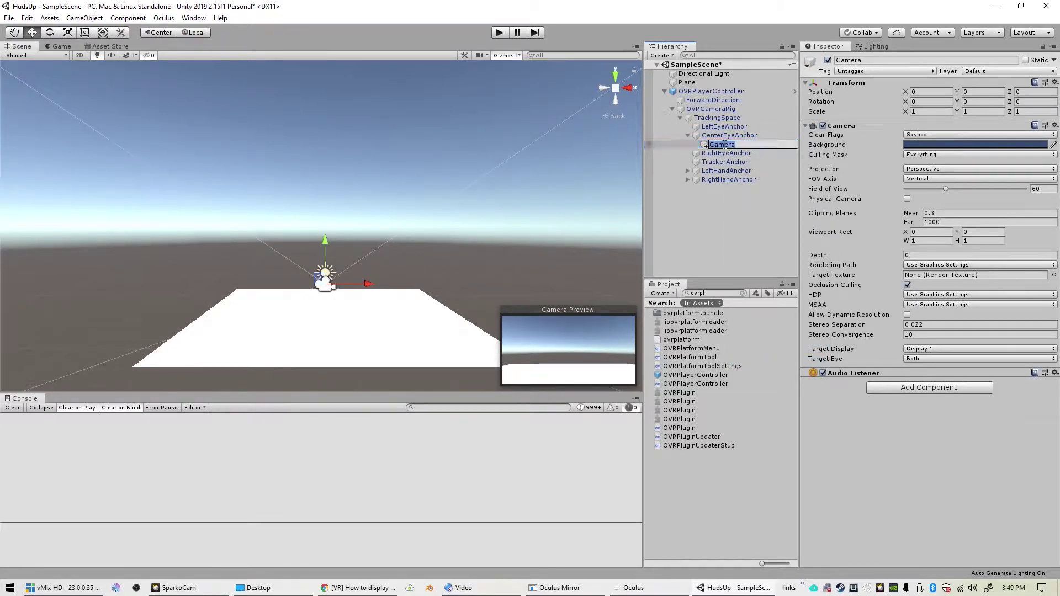
{"action": "left_click", "coordinate": [723, 145]}
{"action": "type", "text": "UI"}
{"action": "key", "text": "Return"}
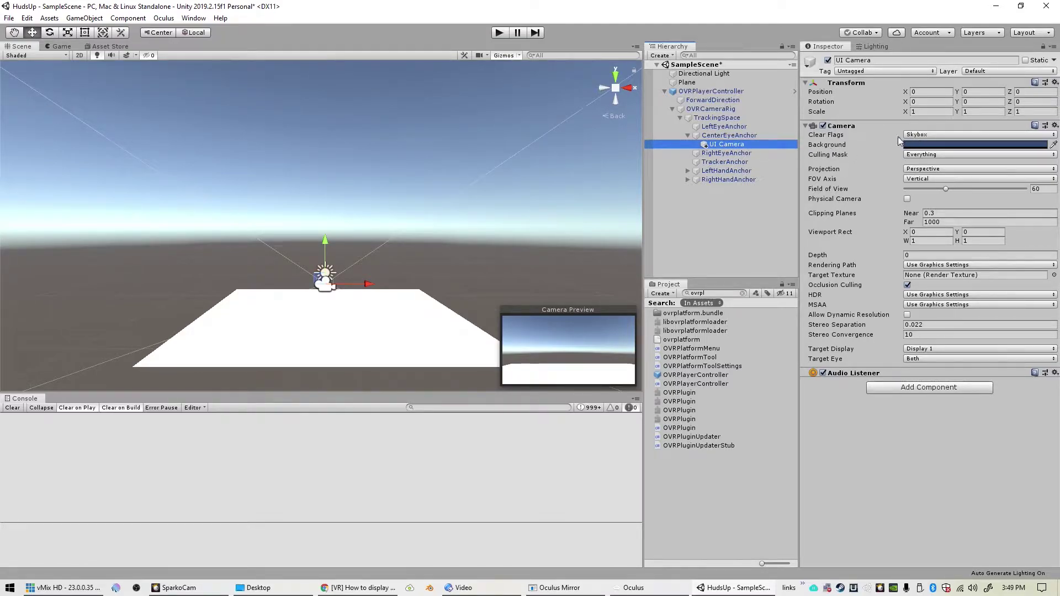
Set the UI Camera's Clear Flags to Depth only and its Culling Mask to UI only.
{"action": "left_click", "coordinate": [920, 135]}
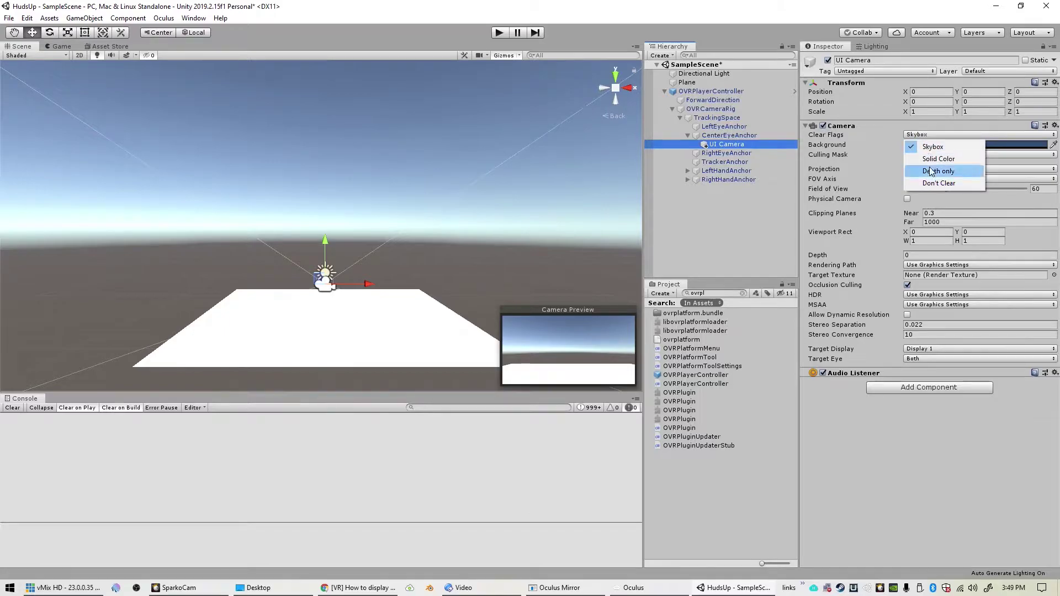
{"action": "left_click", "coordinate": [931, 171]}
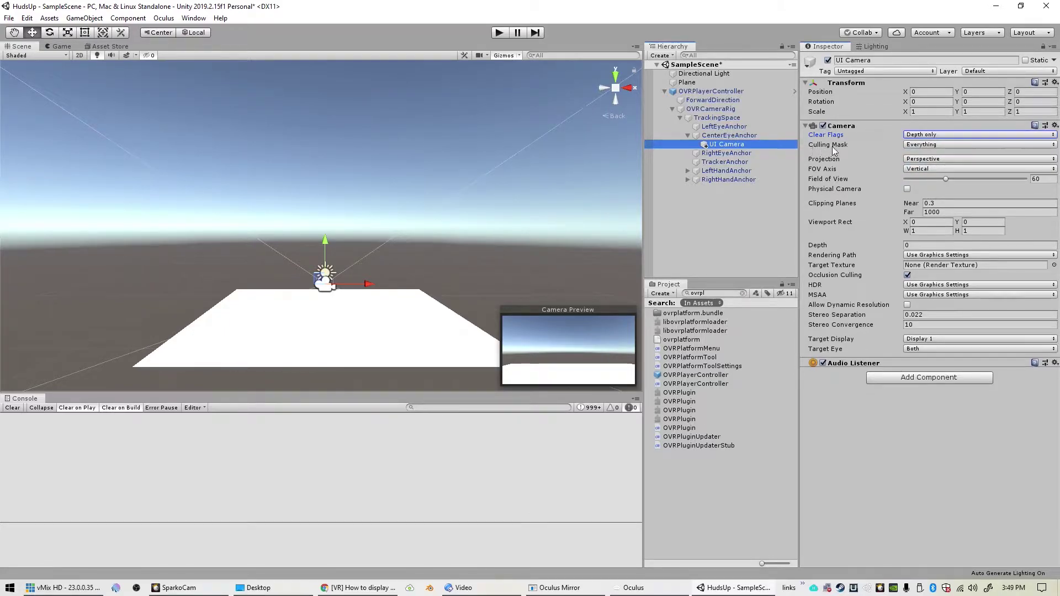
{"action": "left_click", "coordinate": [922, 144]}
{"action": "left_click", "coordinate": [927, 153]}
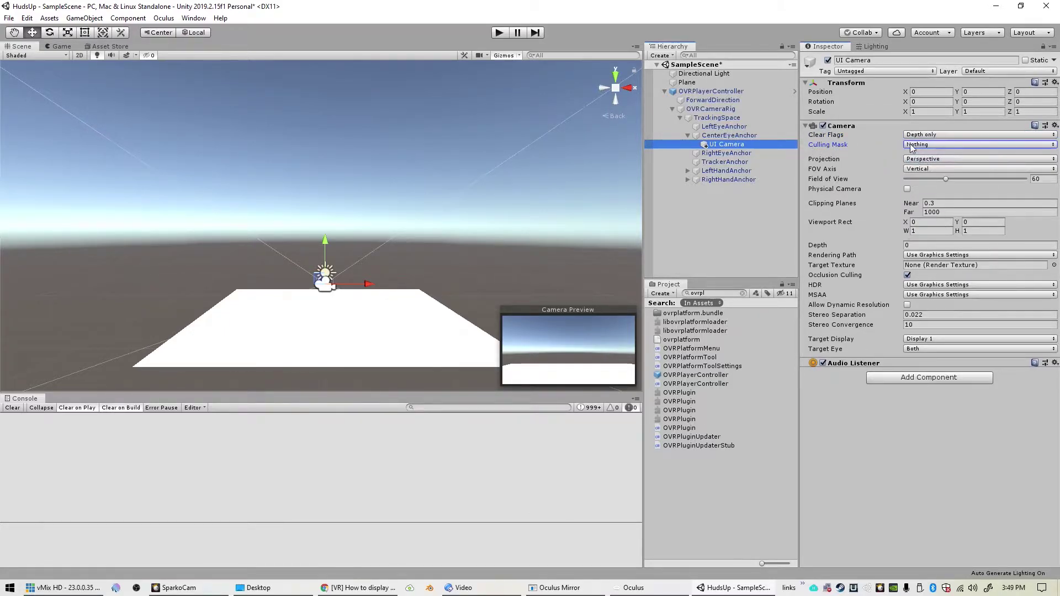
{"action": "left_click", "coordinate": [911, 145]}
{"action": "left_click", "coordinate": [952, 228]}
Compare with the CenterEyeAnchor camera, then set the UI Camera's Depth to 1.
{"action": "left_click", "coordinate": [737, 178]}
{"action": "left_click", "coordinate": [725, 136]}
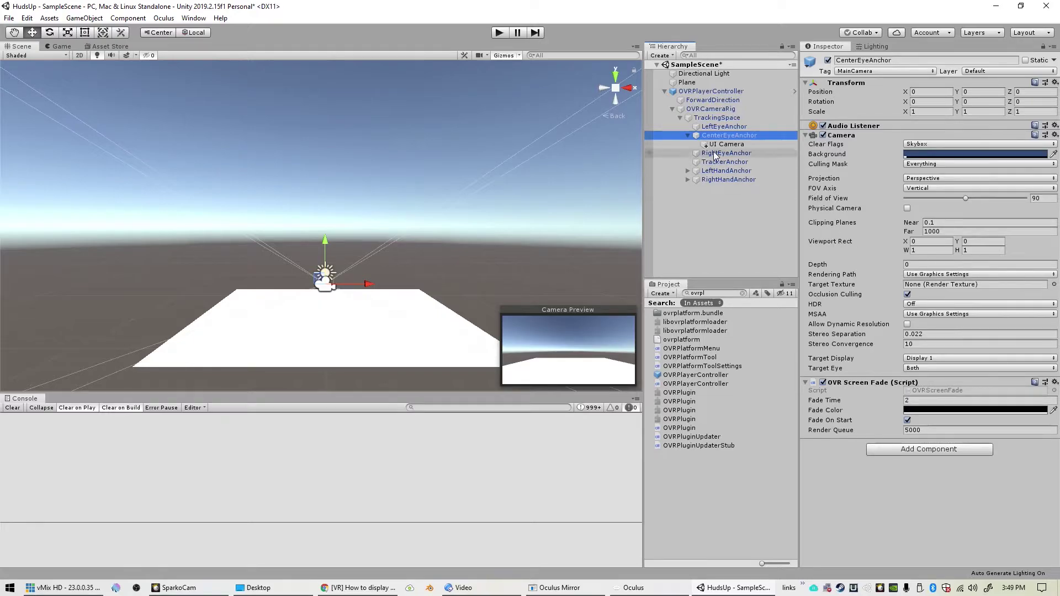
{"action": "left_click", "coordinate": [727, 145]}
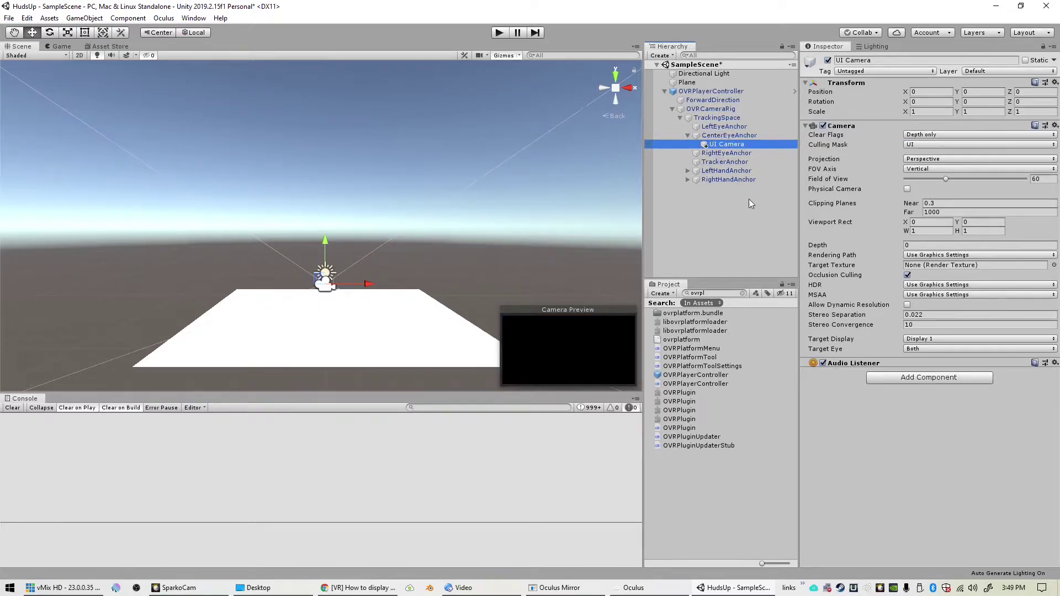
{"action": "left_click", "coordinate": [911, 246]}
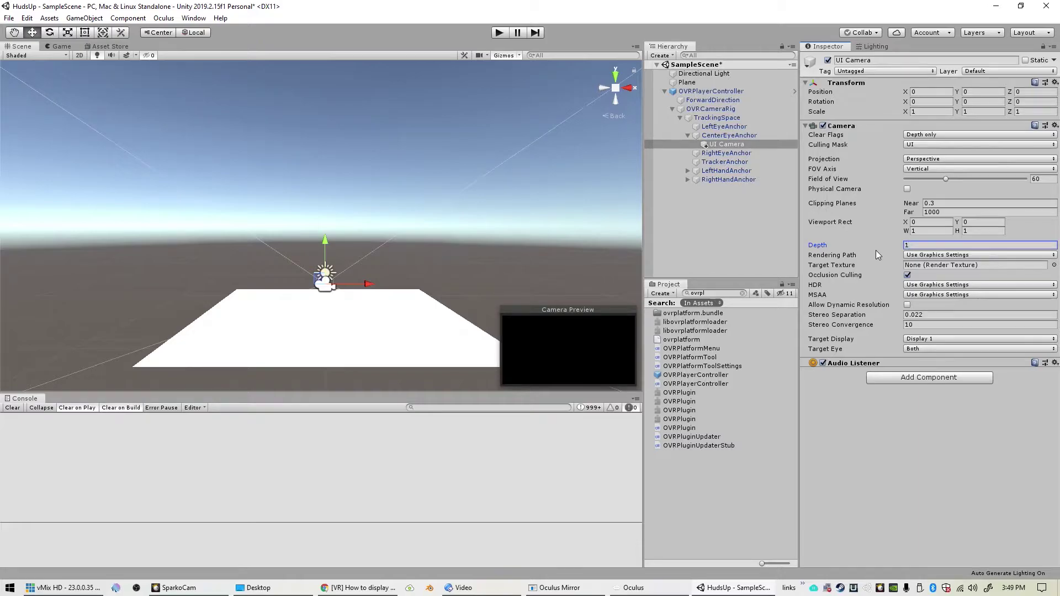
{"action": "left_click", "coordinate": [675, 241]}
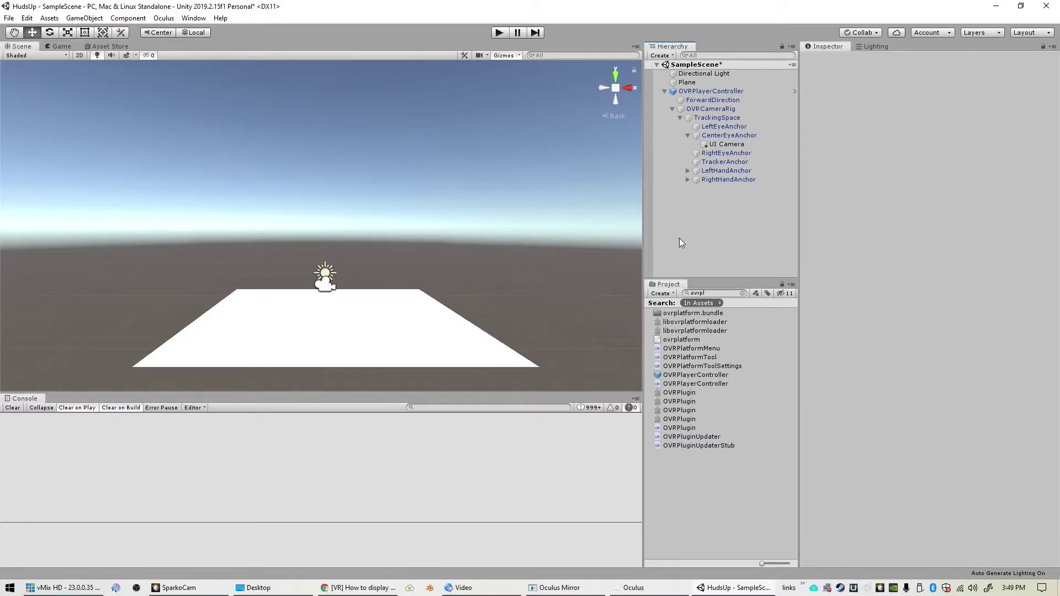
Add a UI Canvas with an EventSystem to the scene.
{"action": "right_click", "coordinate": [678, 226]}
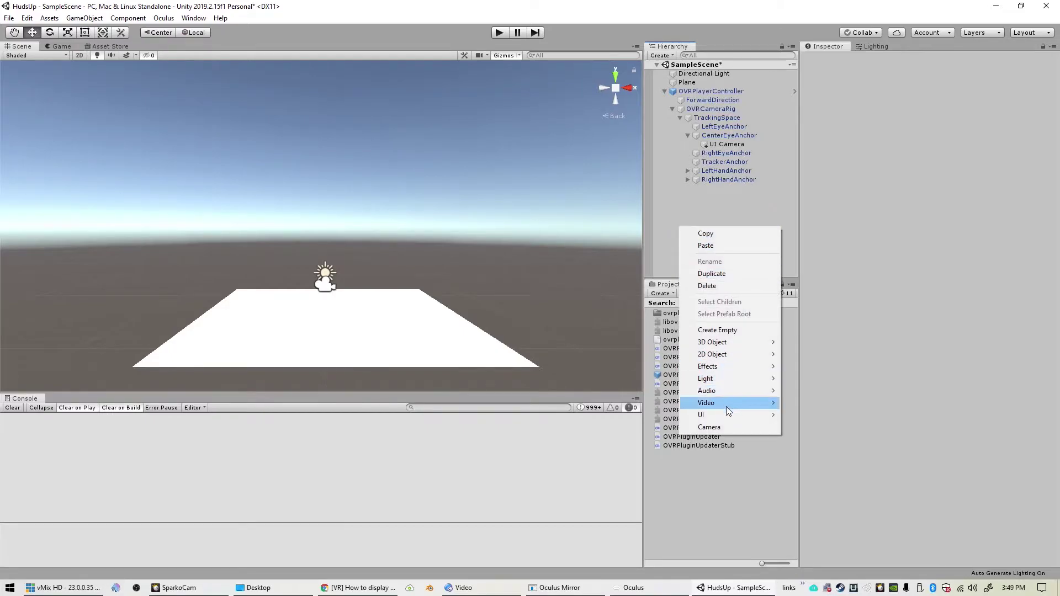
{"action": "mouse_move", "coordinate": [737, 414]}
{"action": "left_click", "coordinate": [812, 380]}
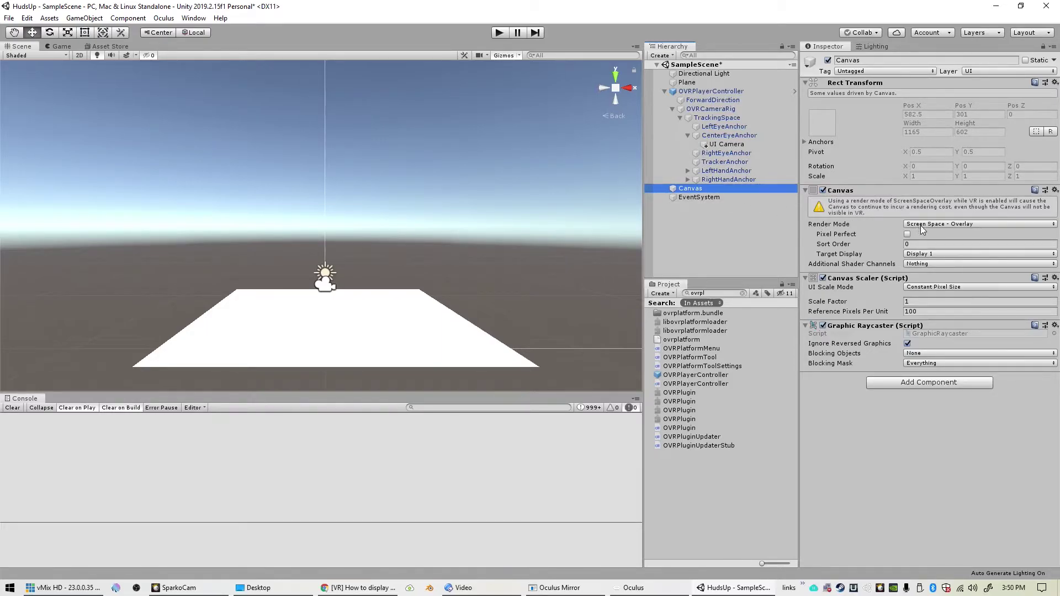
Set the Canvas Render Mode to Screen Space - Camera with UI Camera as Render Camera.
{"action": "left_click", "coordinate": [992, 223]}
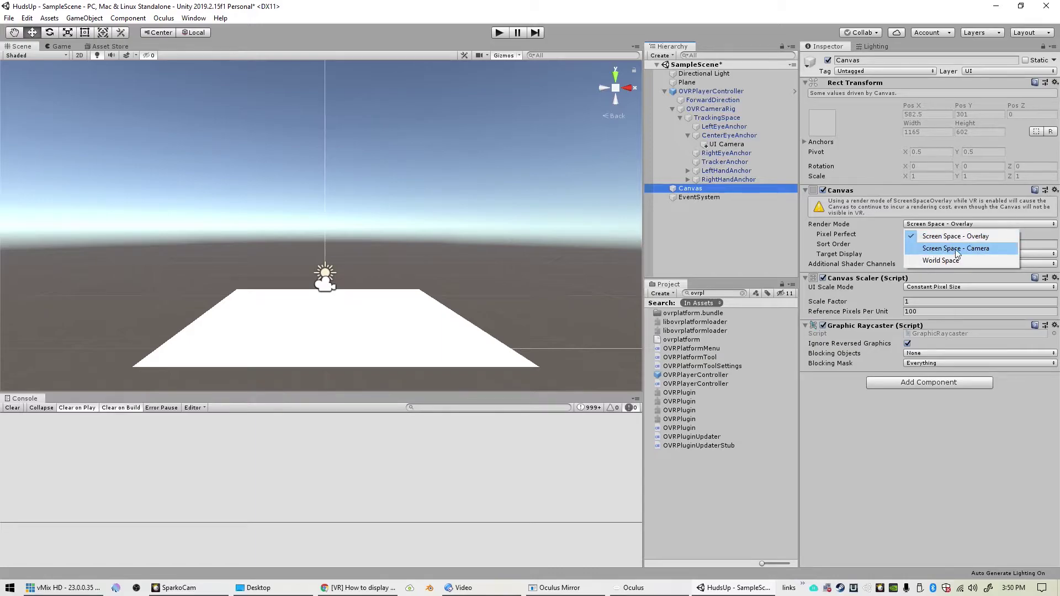
{"action": "left_click", "coordinate": [997, 249]}
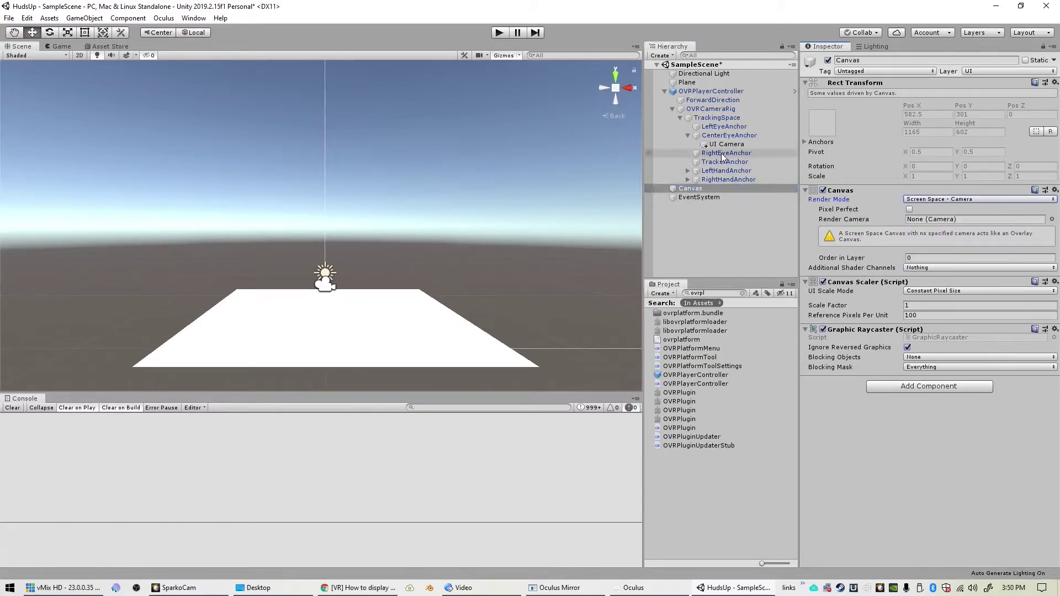
{"action": "left_click_drag", "start_coordinate": [724, 144], "coordinate": [917, 219]}
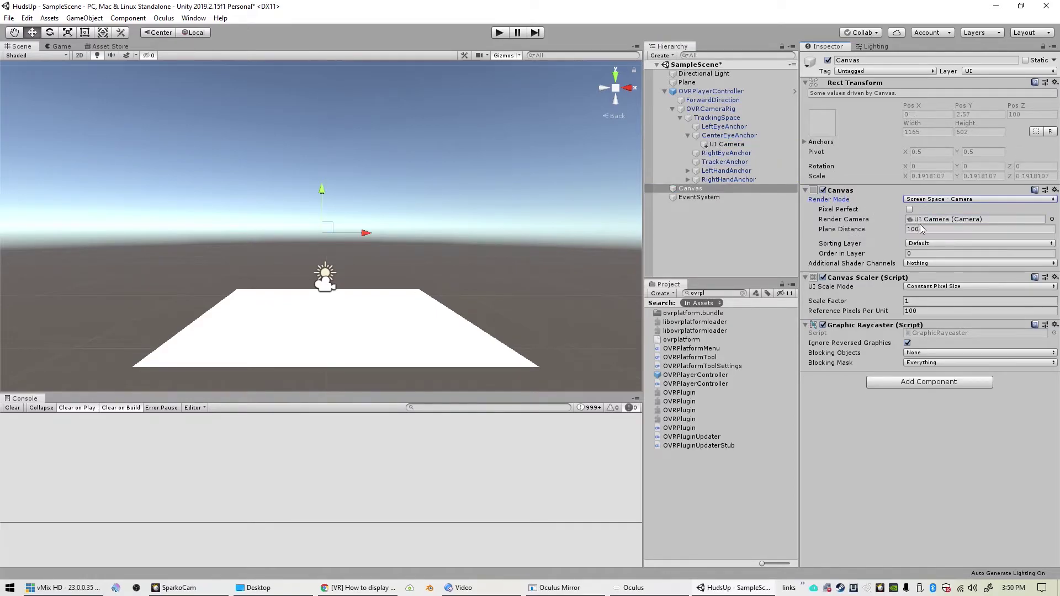
{"action": "right_click", "coordinate": [690, 188]}
Add a Text element under Canvas reading 'Debug Info - Hope this works' and play the scene.
{"action": "mouse_move", "coordinate": [715, 377]}
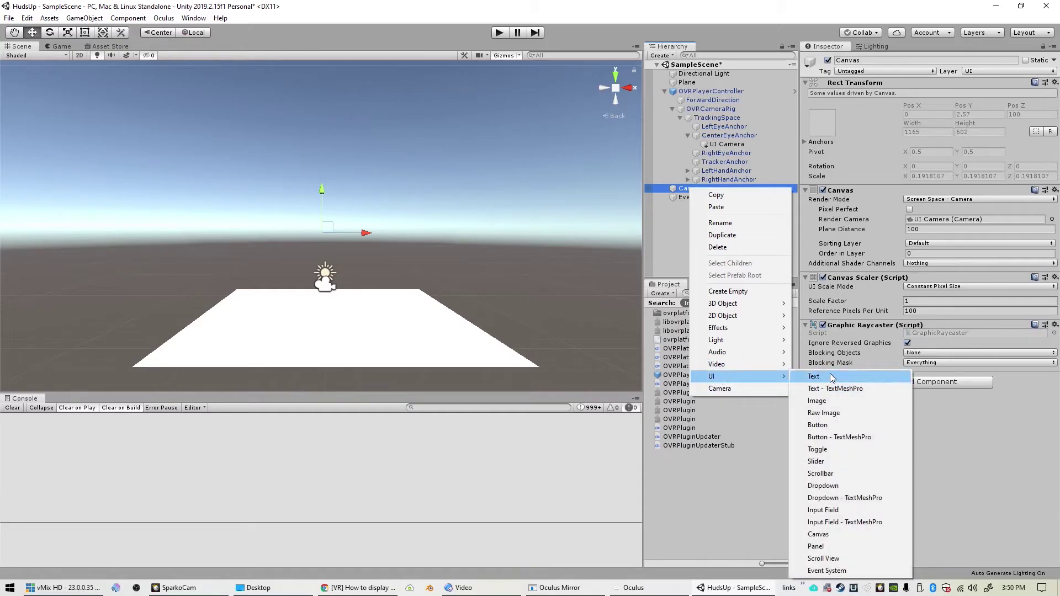
{"action": "left_click", "coordinate": [813, 376]}
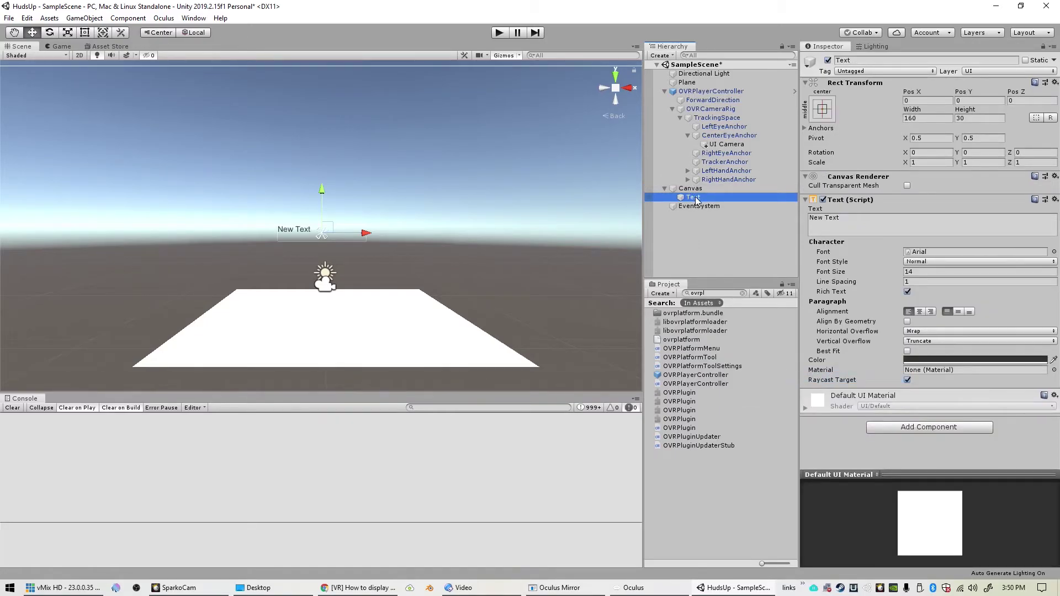
{"action": "left_click", "coordinate": [823, 223]}
{"action": "type", "text": "Debug In"}
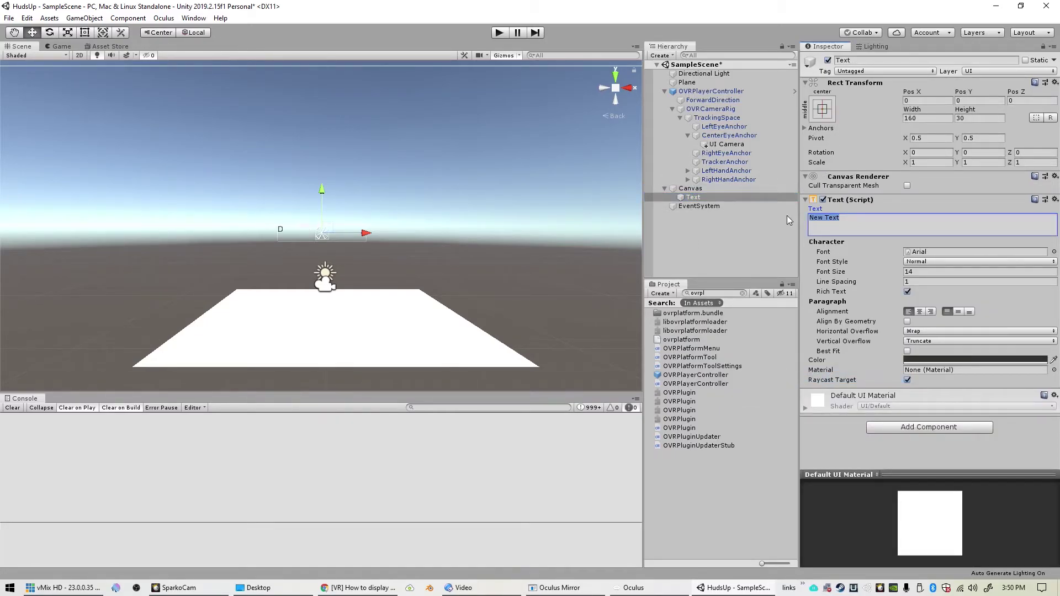
{"action": "type", "text": "fo - Hope this w"}
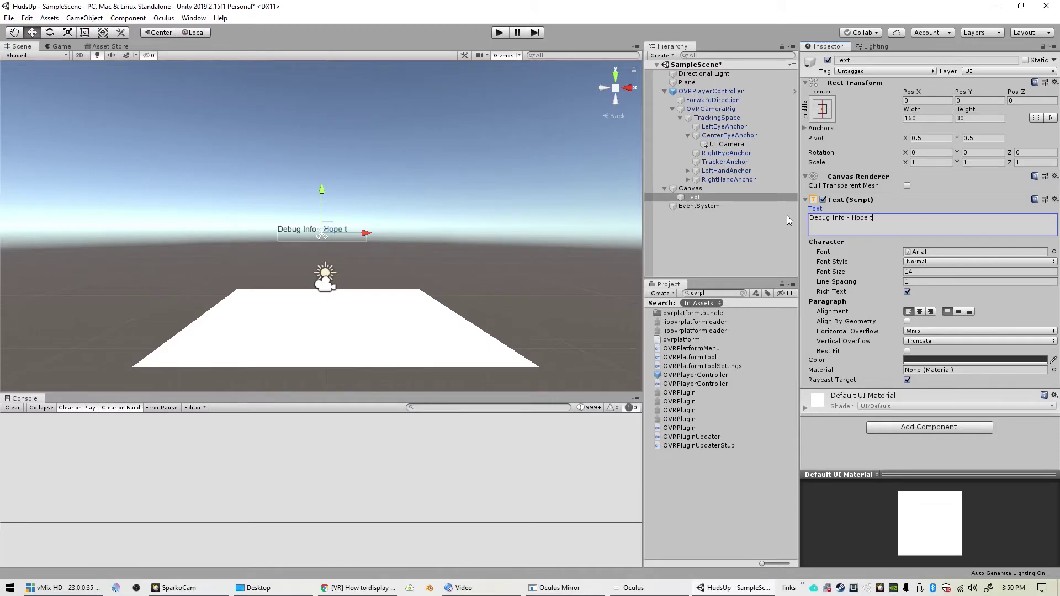
{"action": "type", "text": "orks"}
{"action": "left_click", "coordinate": [498, 33]}
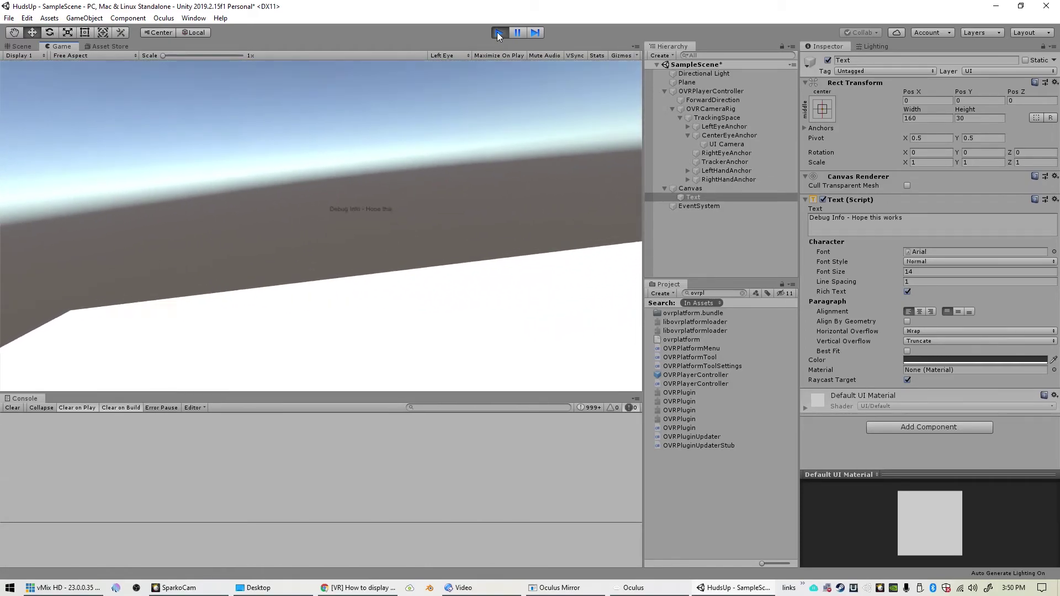
{"action": "left_click", "coordinate": [498, 33]}
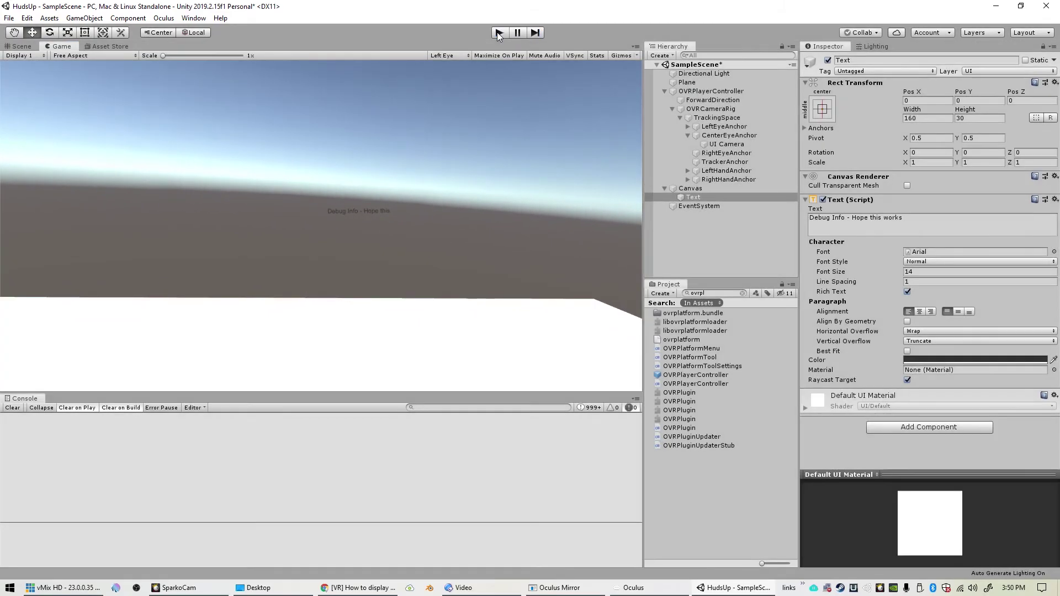